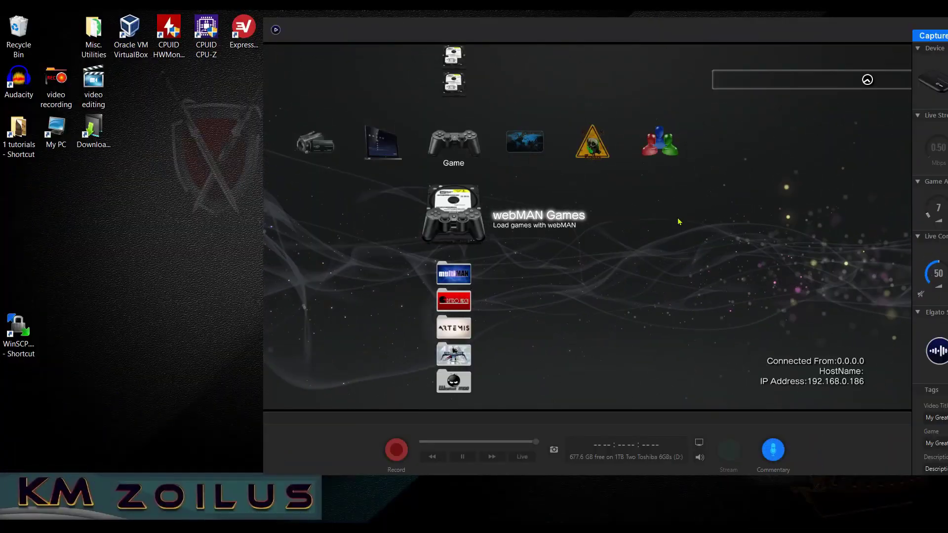
- Switch to WinSCP and open the console's dev_hdd0 folder
key("alt+Tab")
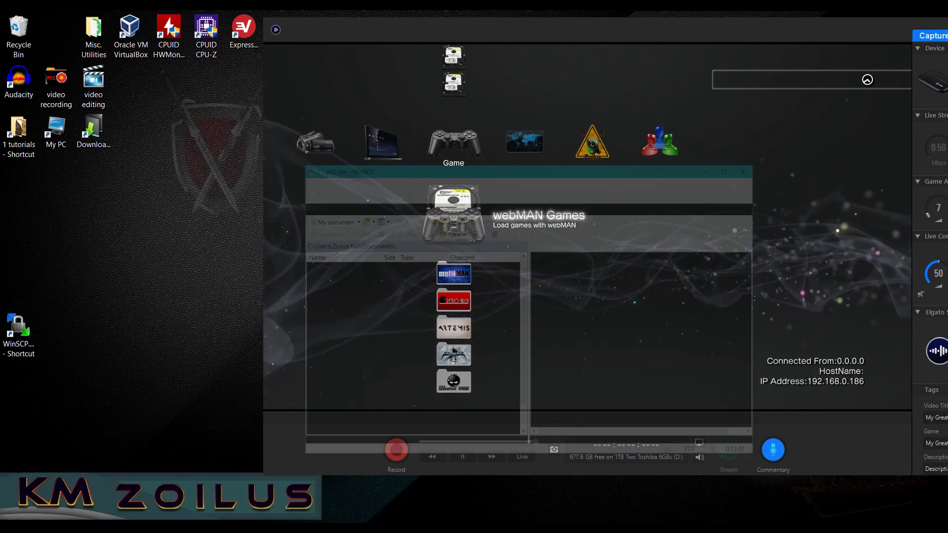
left_click_drag(507, 90, 482, 90)
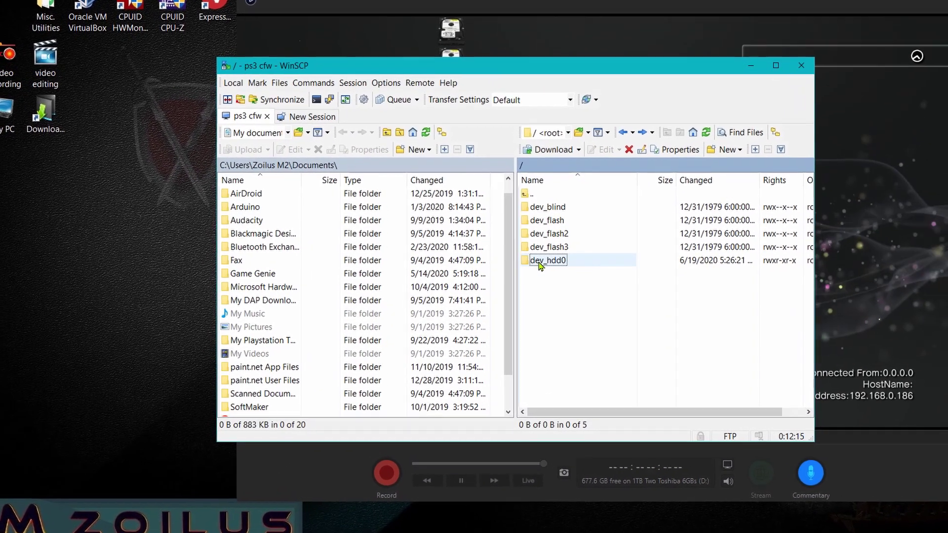
double_click(539, 261)
scroll(562, 274, "down", 5)
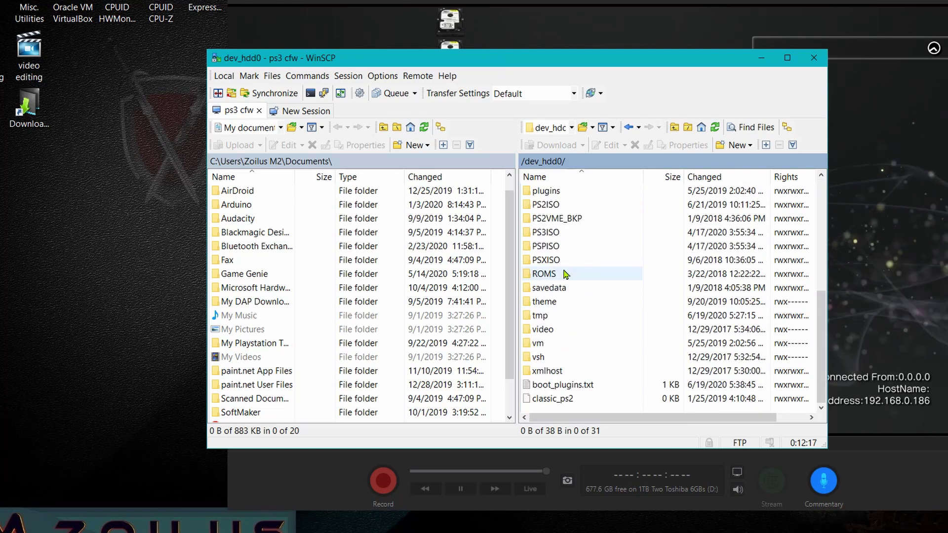
- Copy boot_plugins.txt from dev_hdd0 to the computer's desktop
left_click(563, 386)
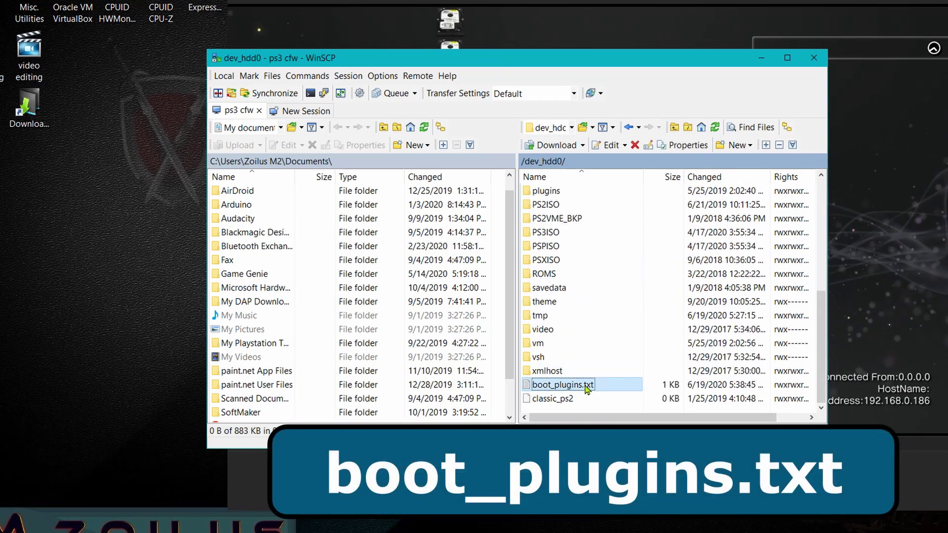
left_click_drag(588, 388, 164, 271)
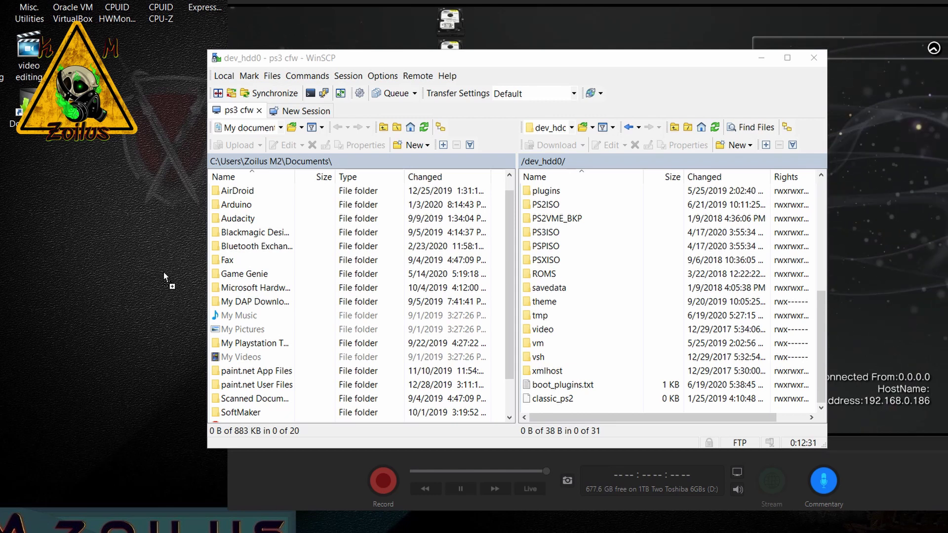
left_click_drag(164, 272, 61, 250)
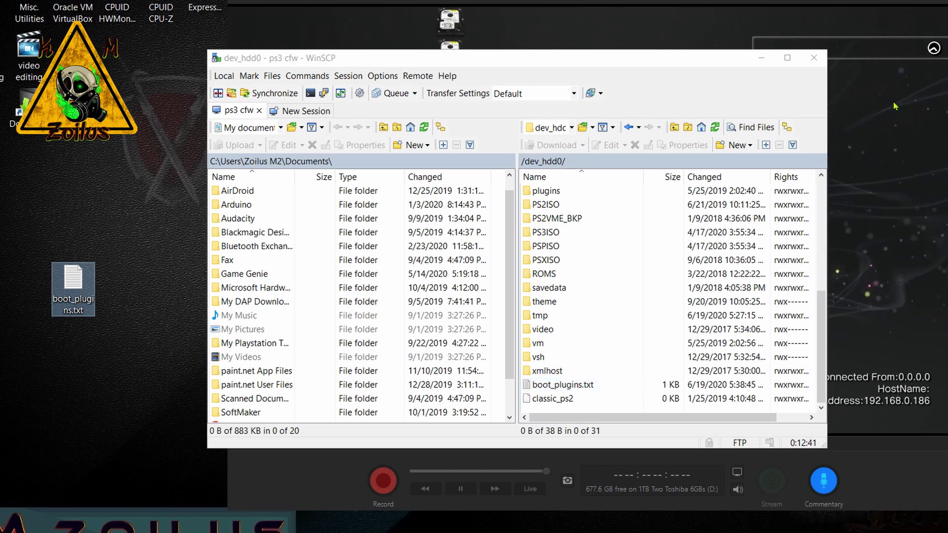
- Open the desktop copy of boot_plugins.txt and append .off to the webftp_server.sprx plugin path
left_click(761, 63)
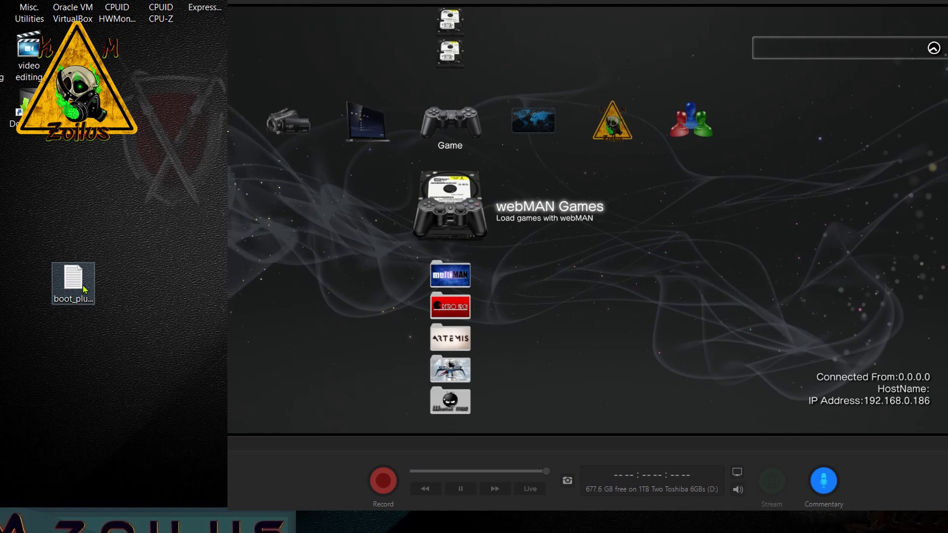
double_click(81, 289)
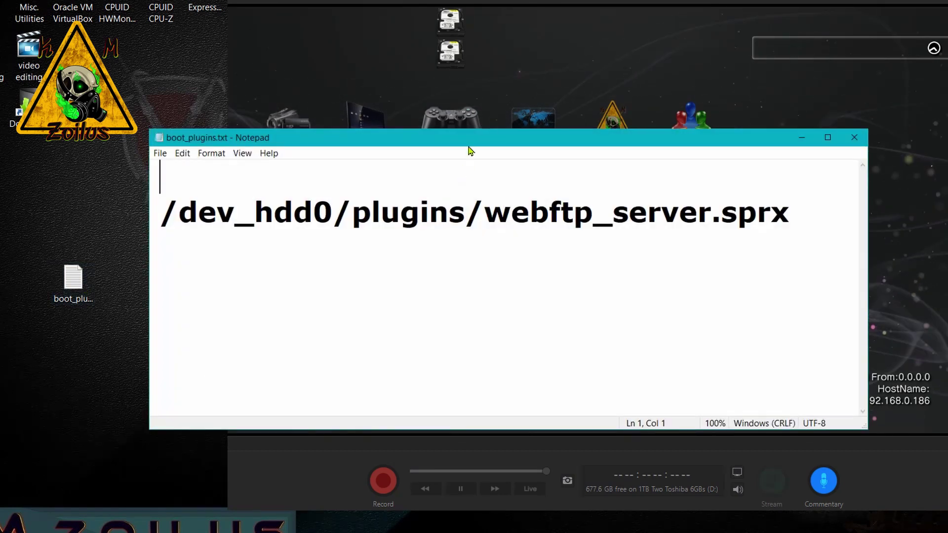
left_click_drag(470, 148, 490, 142)
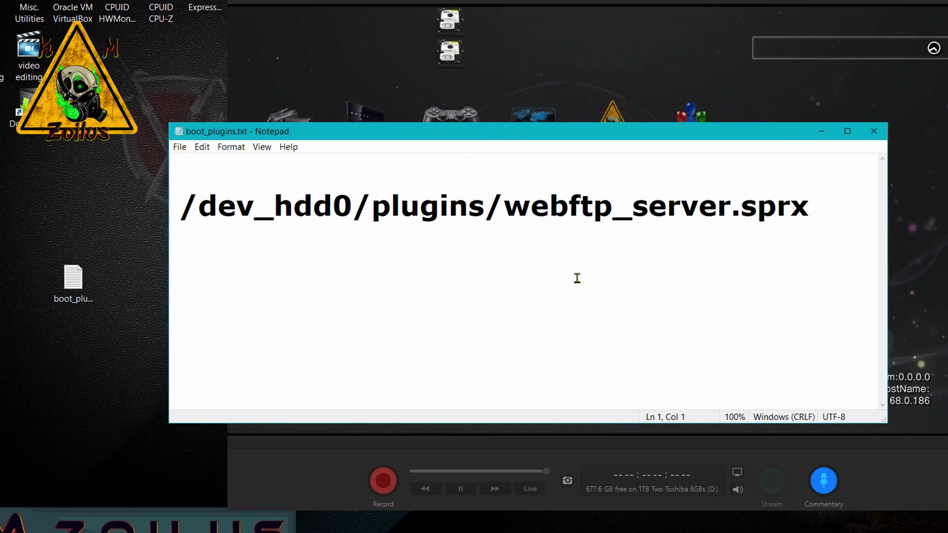
left_click(502, 207)
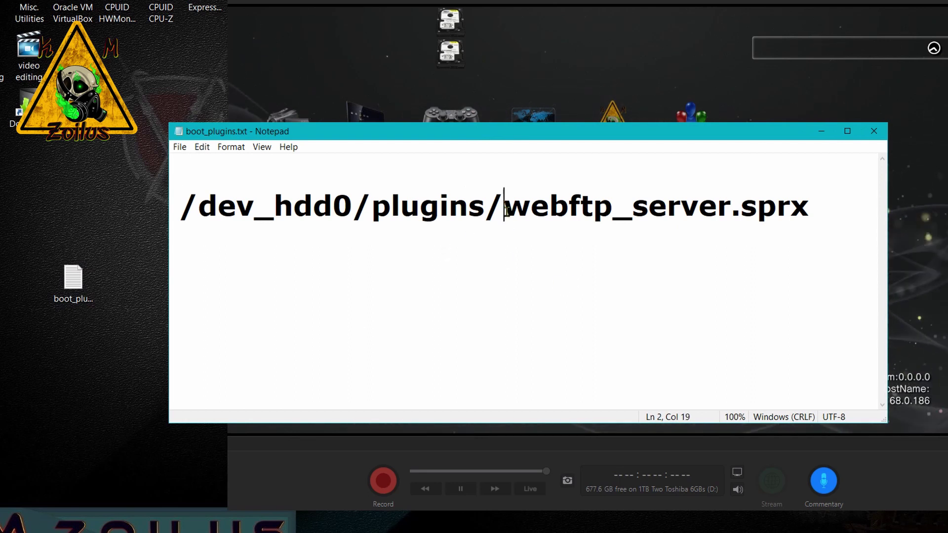
left_click_drag(502, 206, 812, 210)
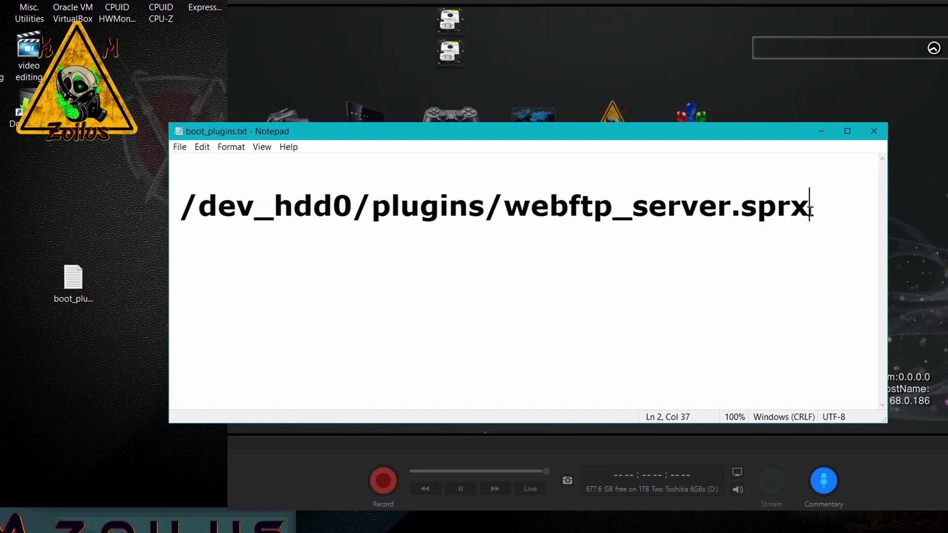
type(".off")
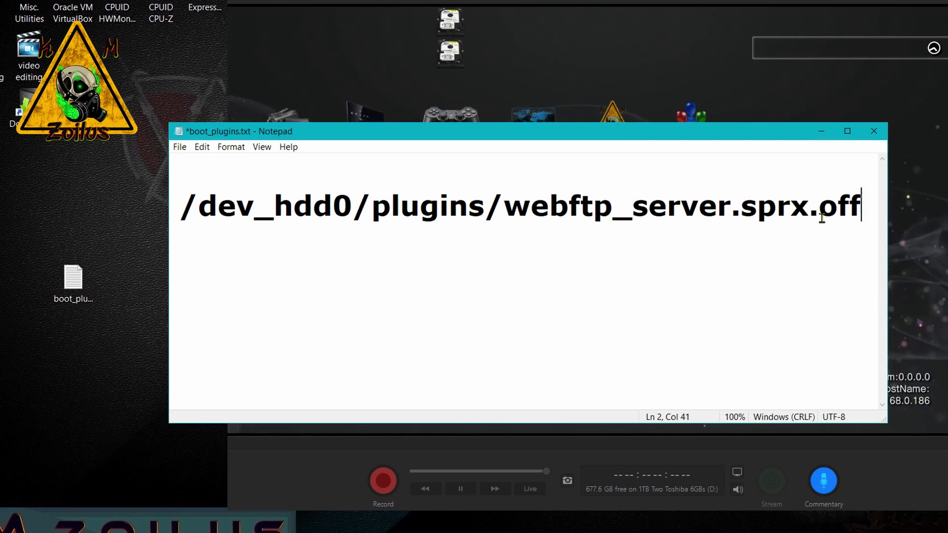
- Save and close the edited boot_plugins.txt, and upload it to dev_hdd0 over the existing file
left_click(180, 148)
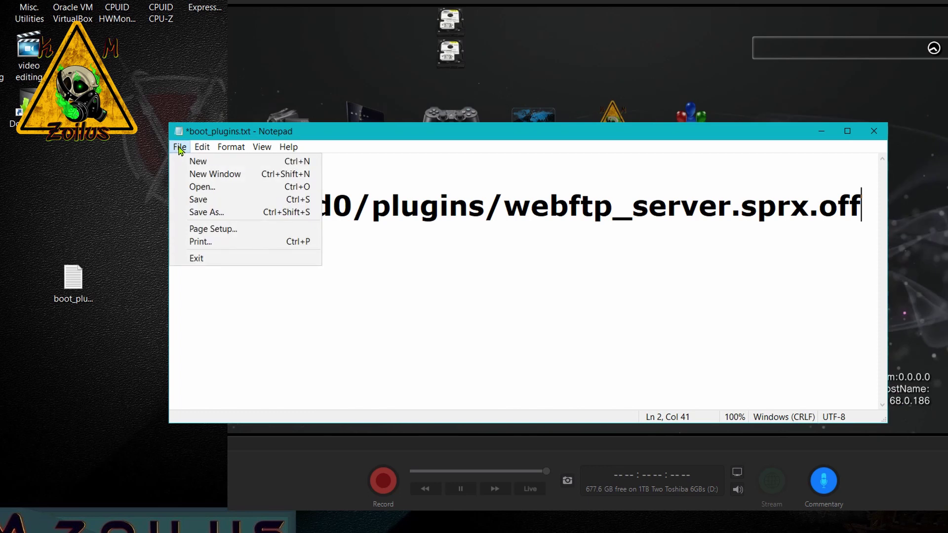
left_click(198, 200)
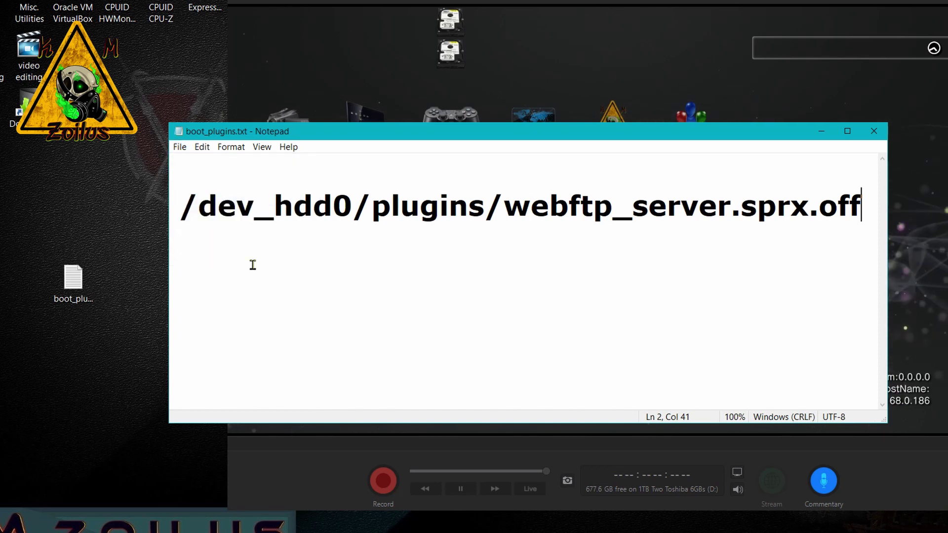
left_click(874, 131)
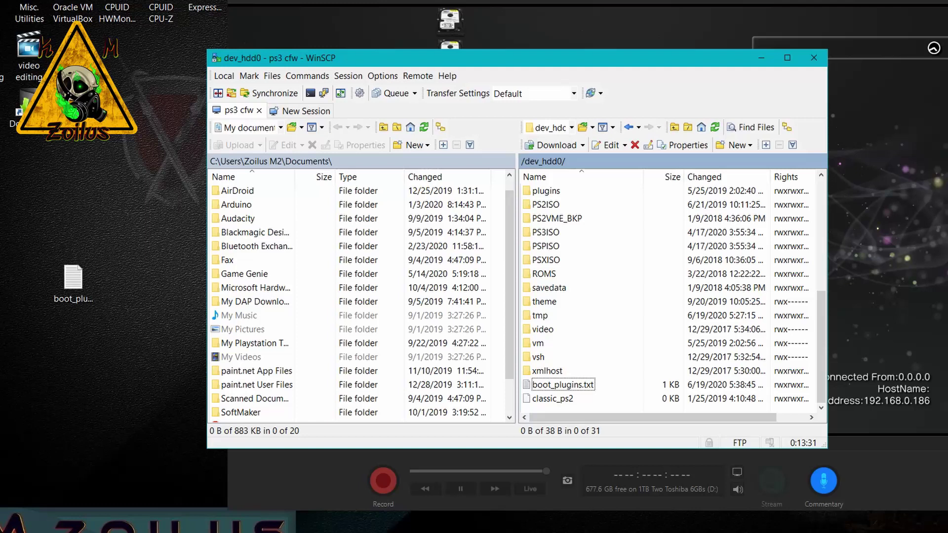
left_click_drag(563, 384, 590, 400)
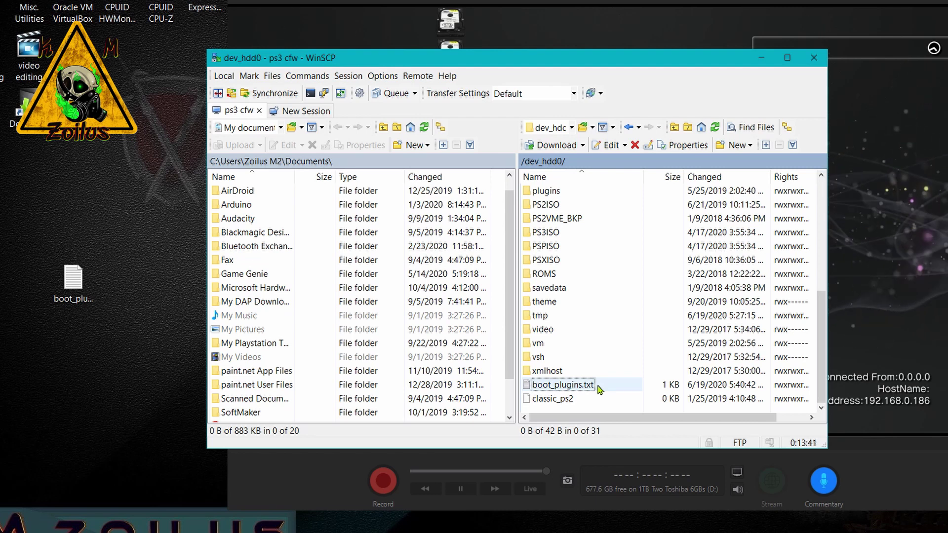
- Remove the .off suffix from the plugin path in the desktop boot_plugins.txt, and upload the saved file over the copy in dev_hdd0
double_click(78, 289)
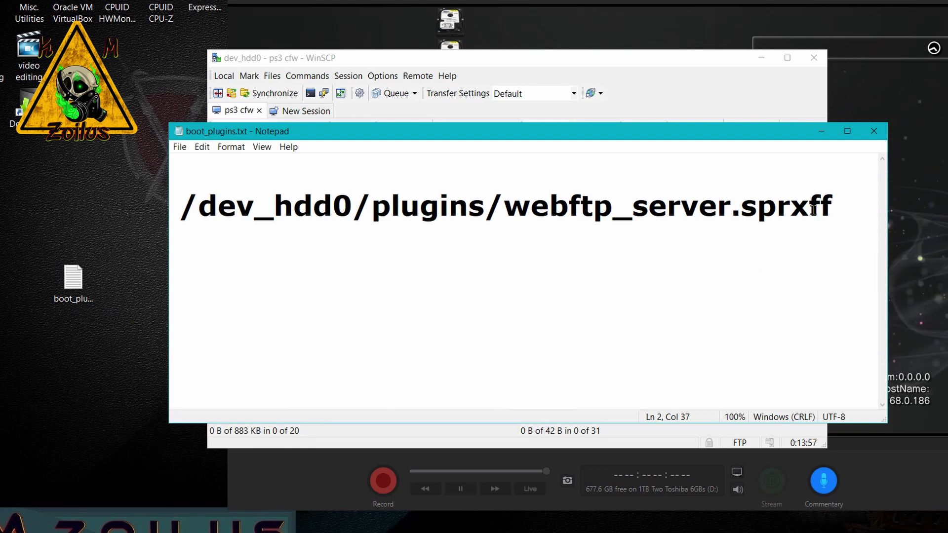
key("Delete")
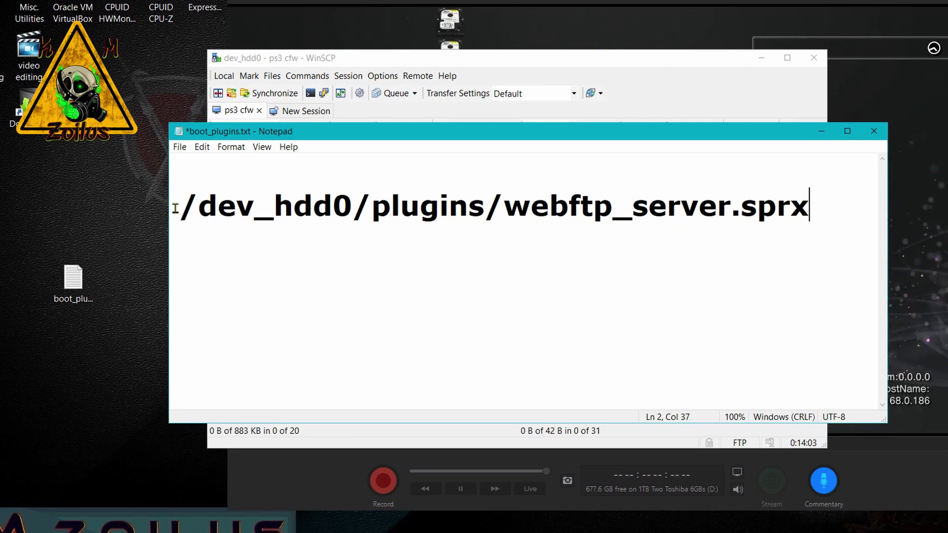
left_click(180, 147)
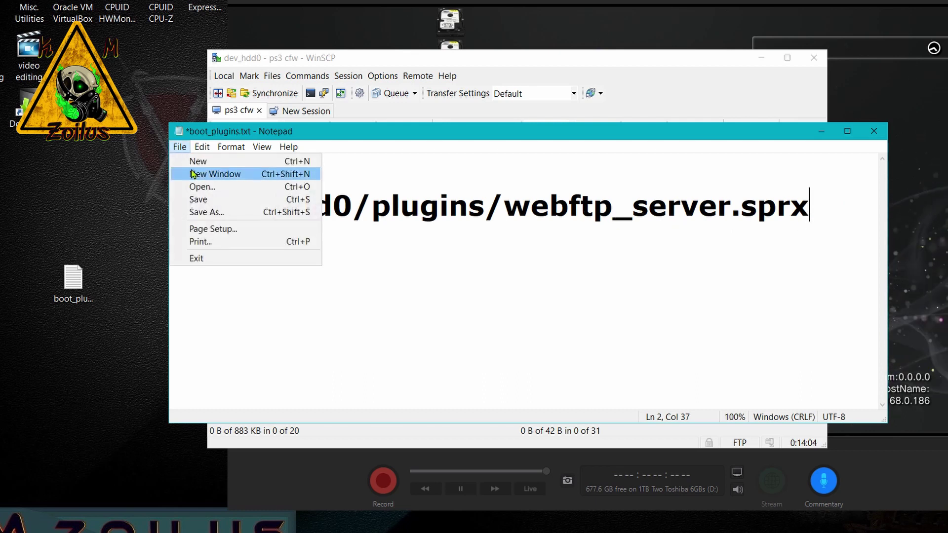
left_click(202, 197)
left_click(874, 131)
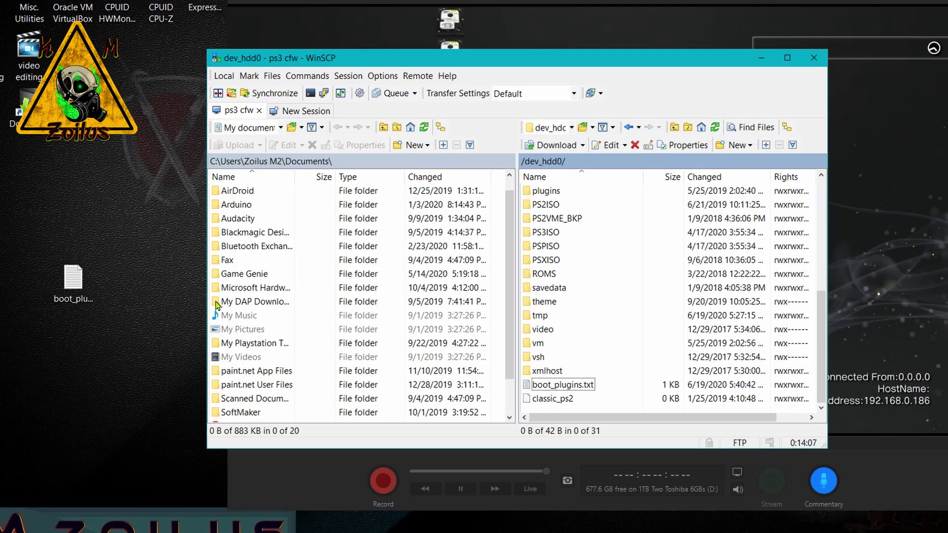
left_click_drag(79, 287, 588, 393)
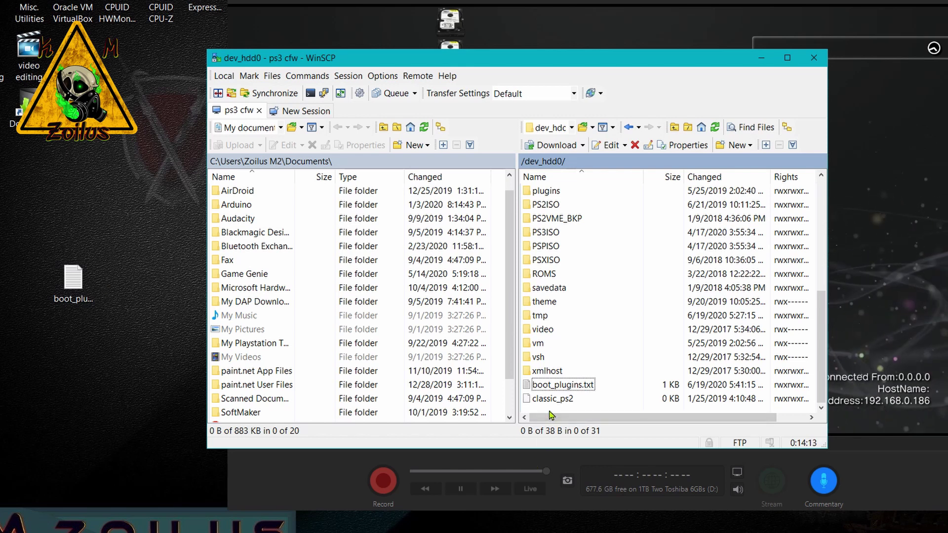
- Rename boot_plugins.txt in dev_hdd0 to boot_plugins.txt.off
left_click(570, 389)
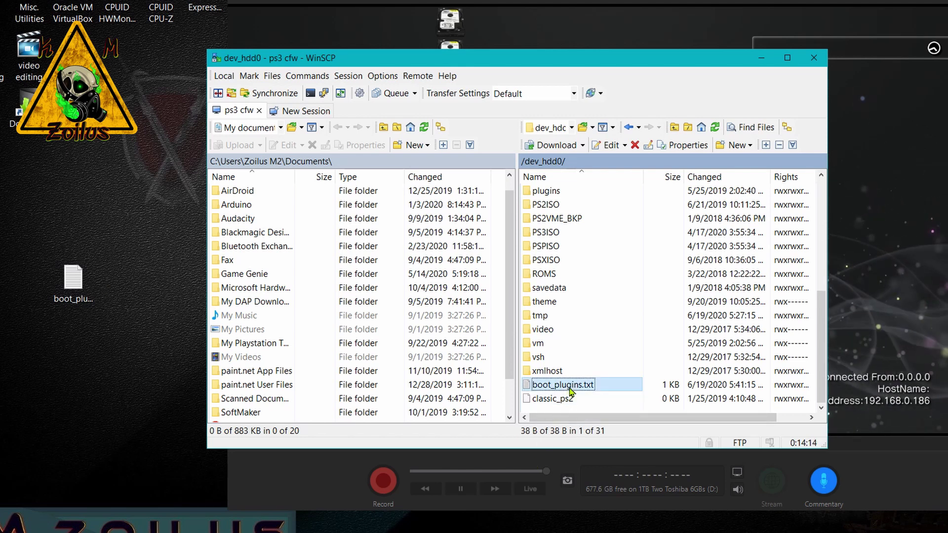
left_click(599, 392)
left_click(599, 389)
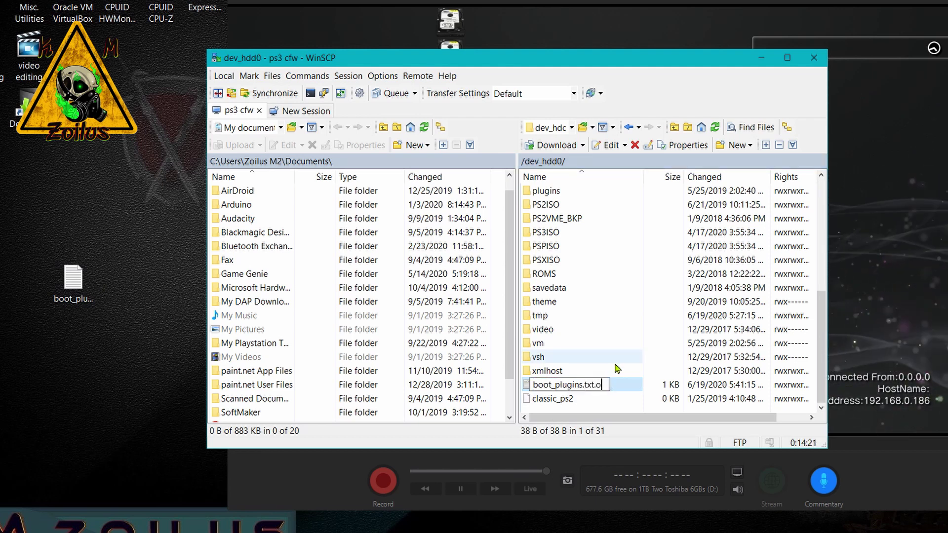
type(".off")
key("Return")
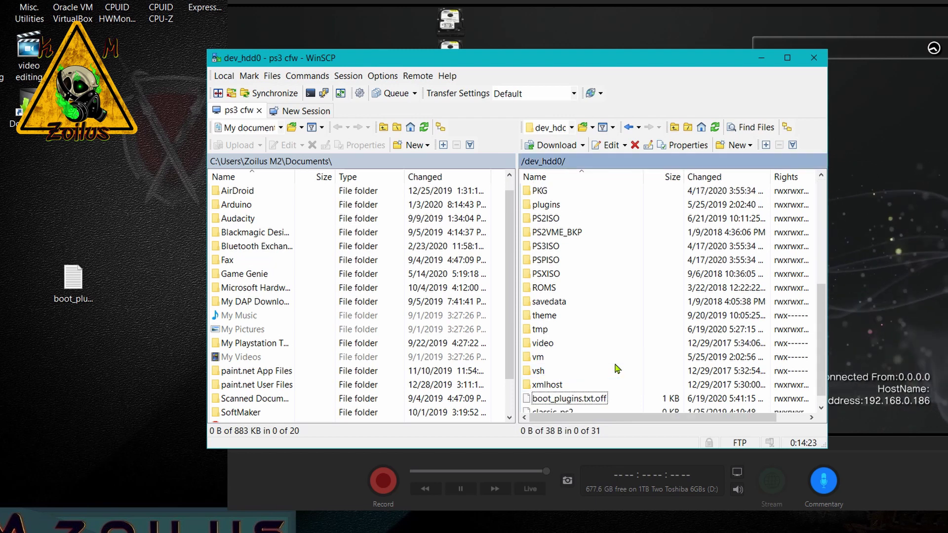
scroll(617, 368, "down", 1)
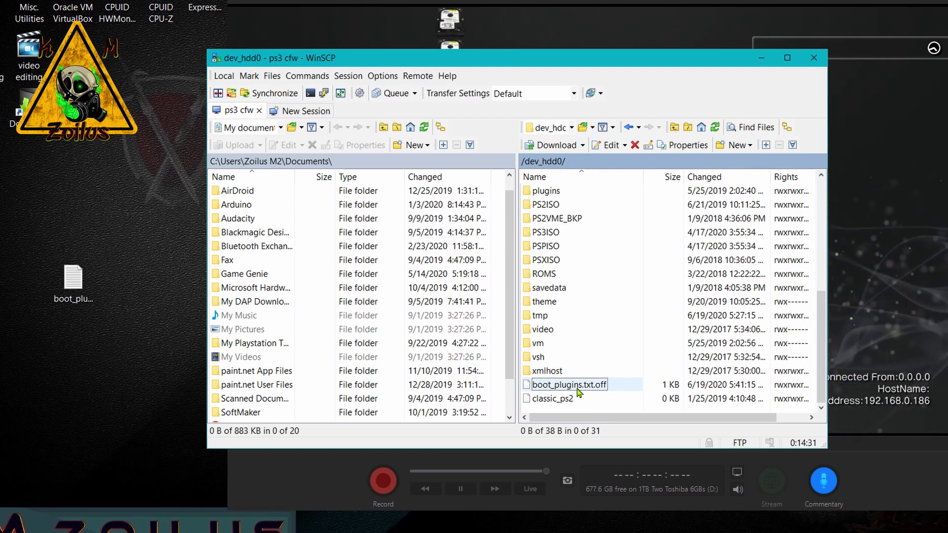
- Review the plugin path line in the desktop copy of boot_plugins.txt, and put the file and WinSCP windows away
double_click(73, 292)
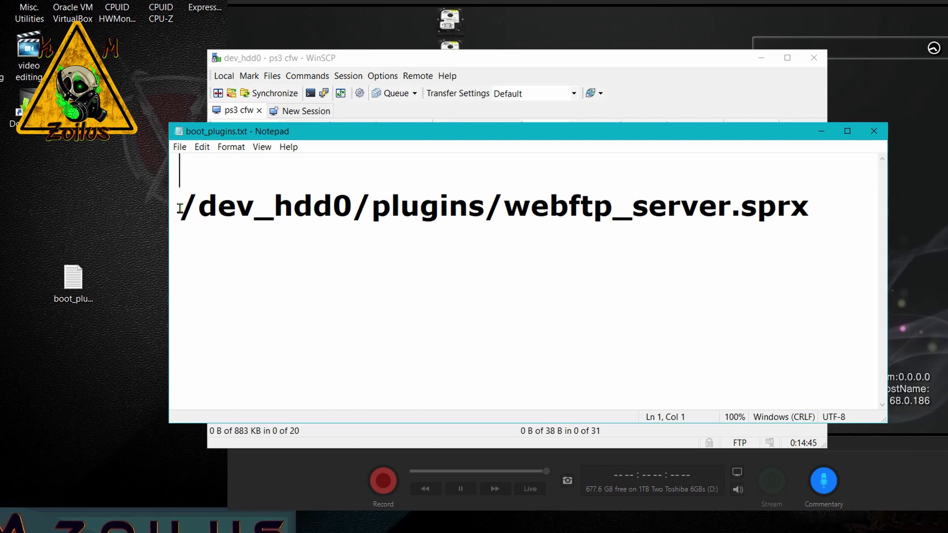
left_click_drag(179, 206, 796, 224)
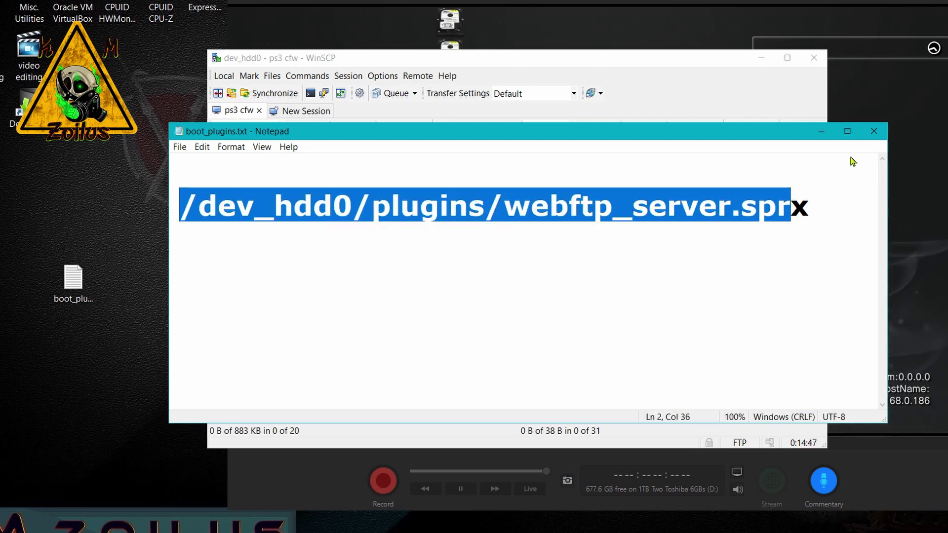
left_click(874, 131)
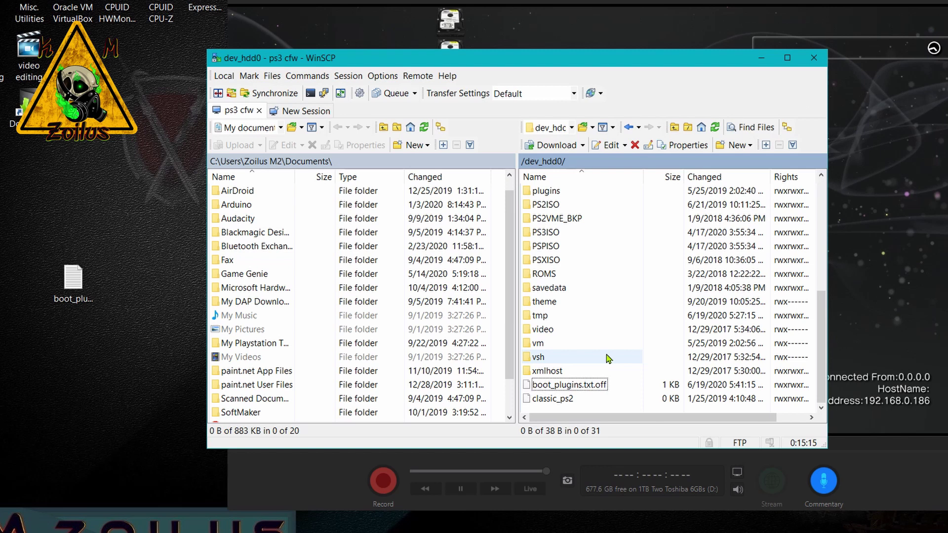
left_click(761, 57)
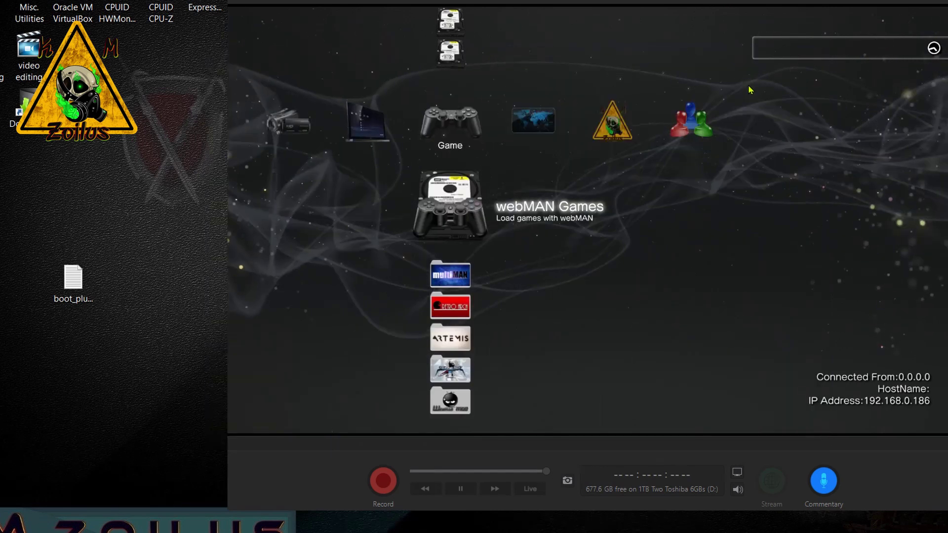